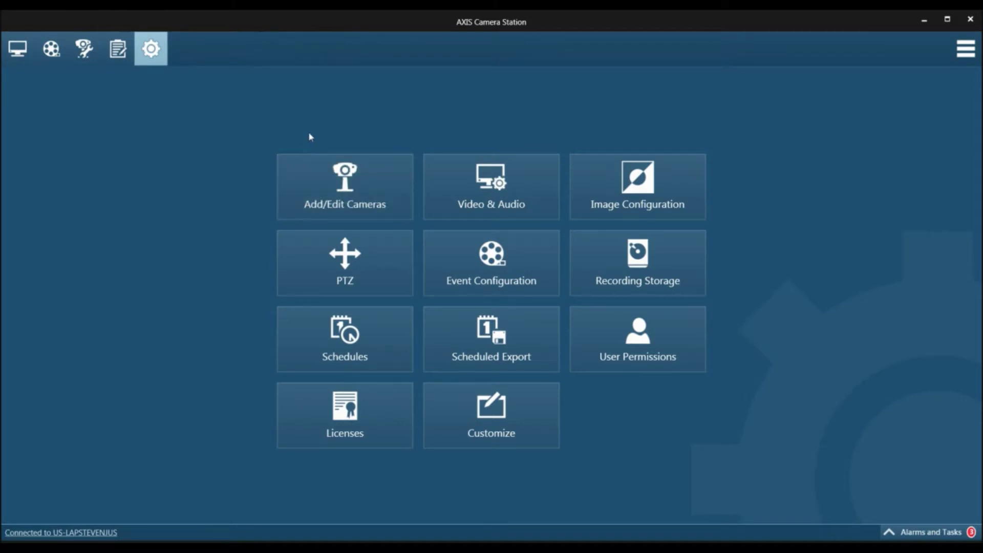
Select the AXIS A8004-VE door station from the found cameras and continue to recording setup.
left_click(346, 184)
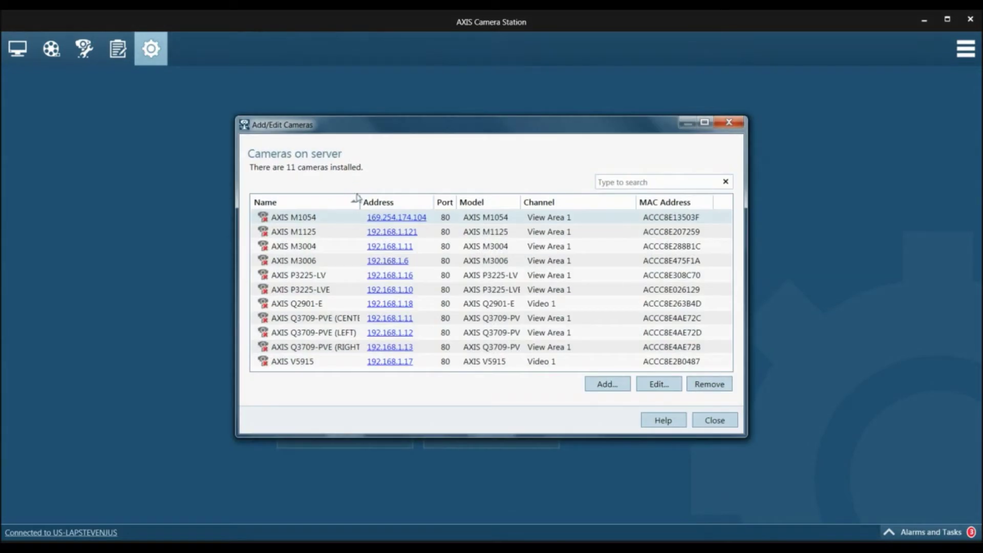
left_click(602, 386)
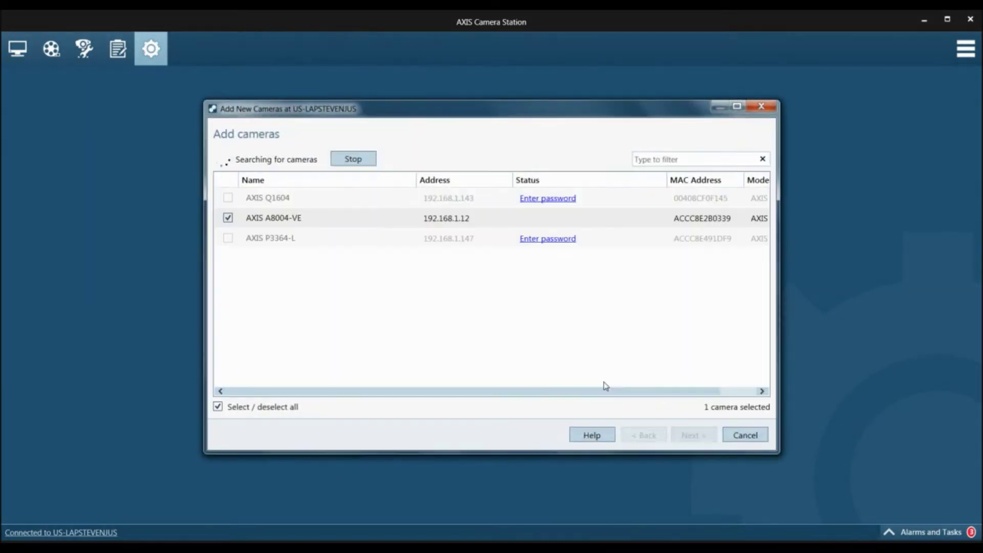
left_click(287, 218)
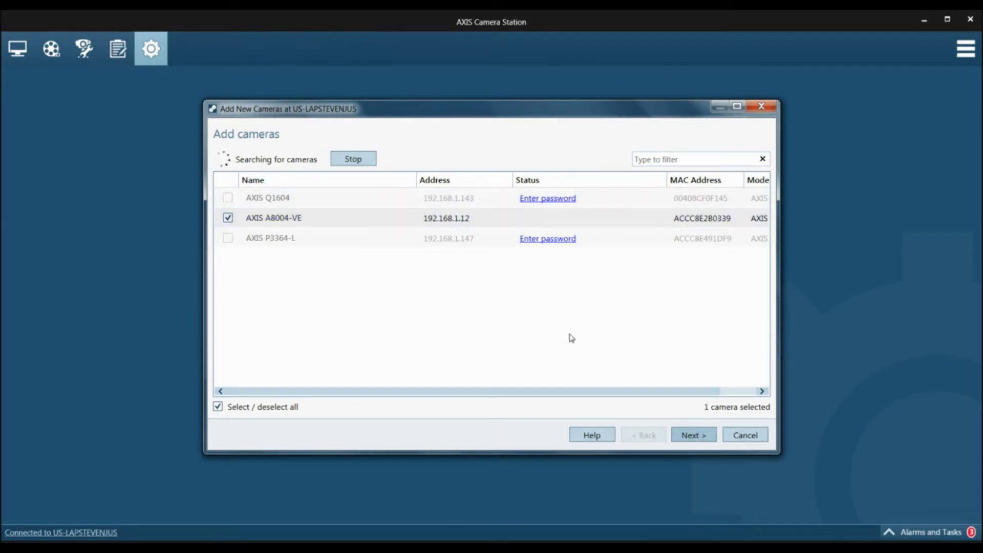
left_click(703, 435)
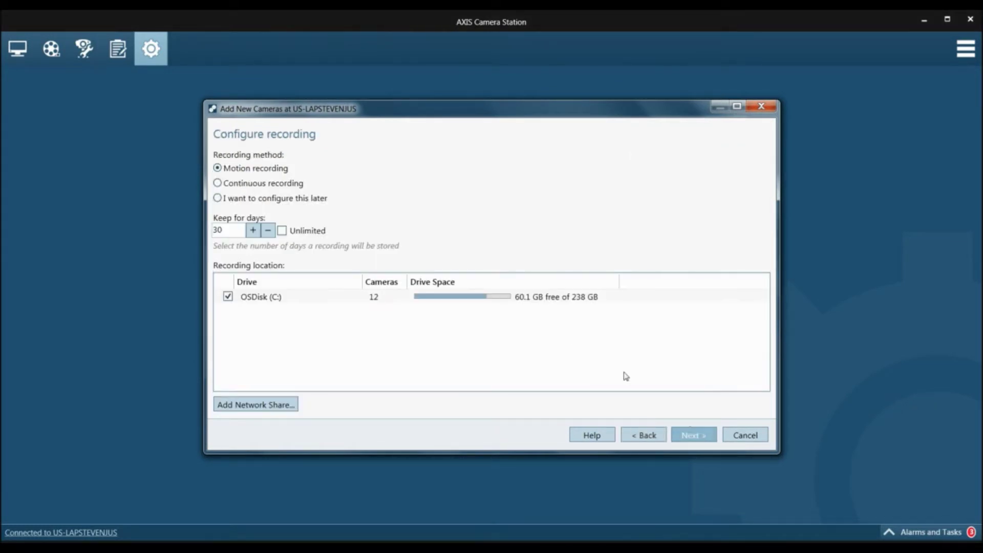
Install the AXIS A8004-VE with recording left to configure later, then close the camera list.
left_click(218, 200)
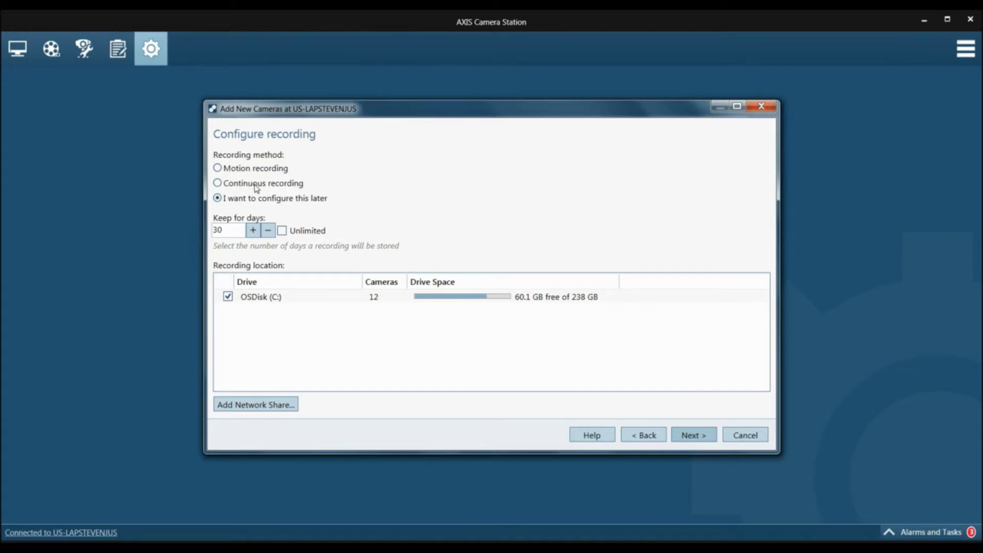
left_click(702, 437)
left_click(704, 439)
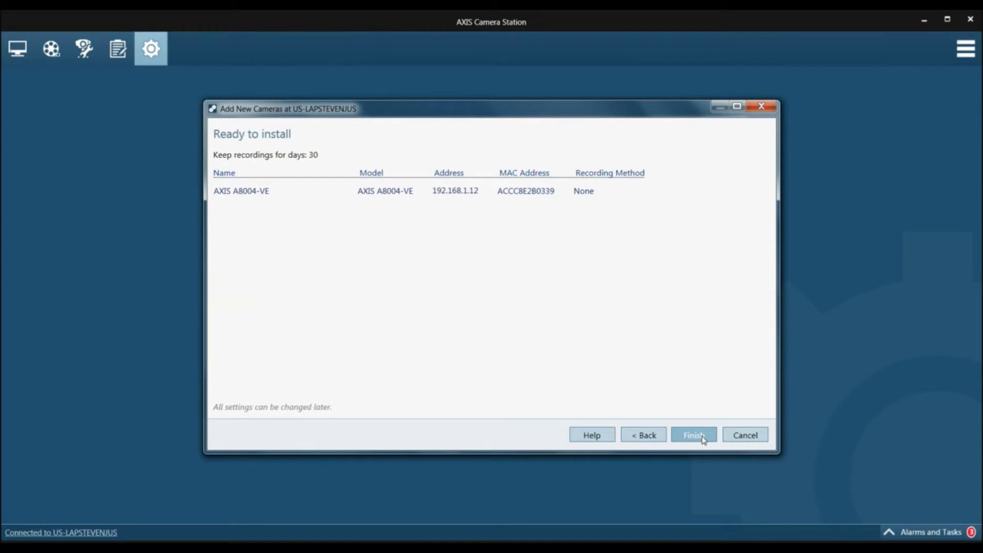
left_click(703, 438)
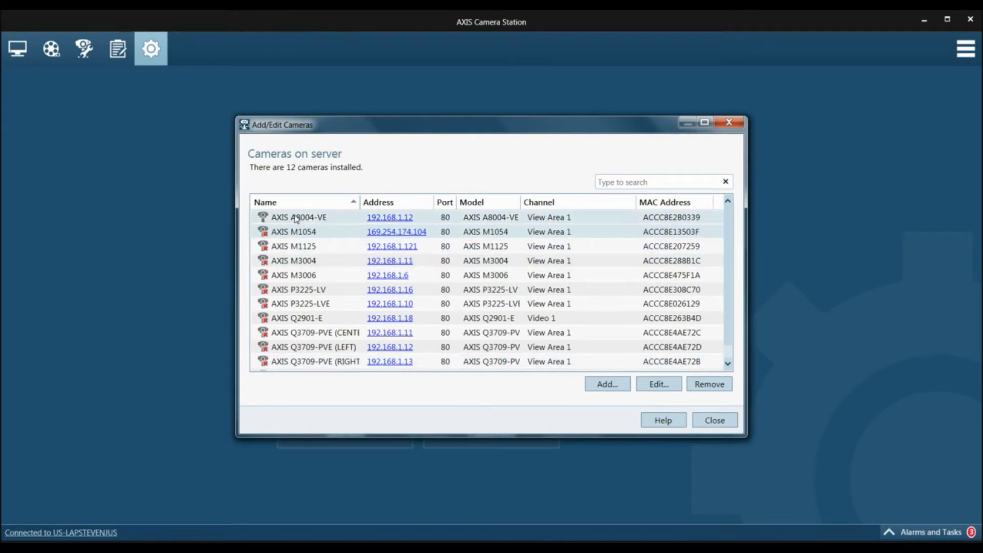
left_click(715, 420)
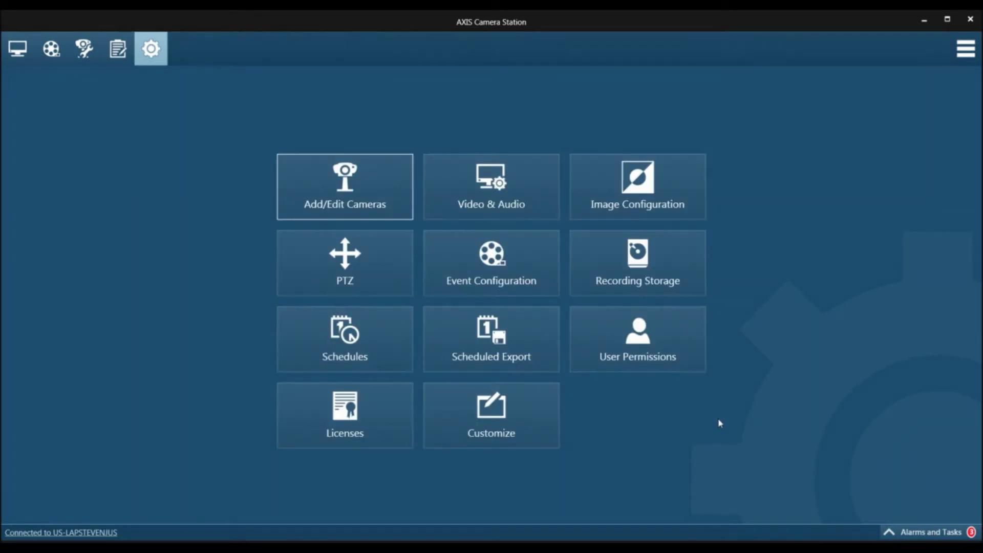
Show the AXIS A8004-VE live video and open Event Configuration from the main menu.
left_click(9, 47)
left_click(553, 508)
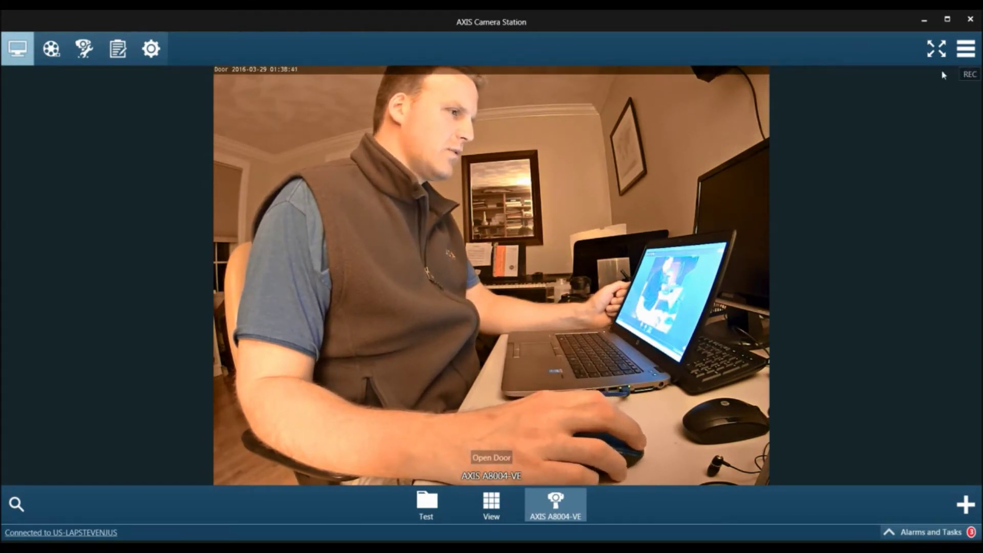
left_click(965, 52)
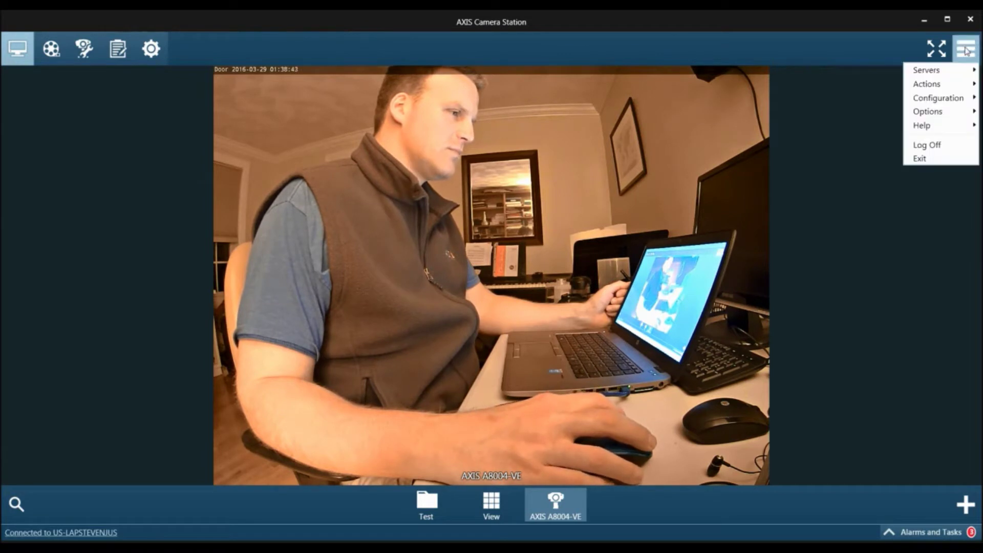
mouse_move(952, 99)
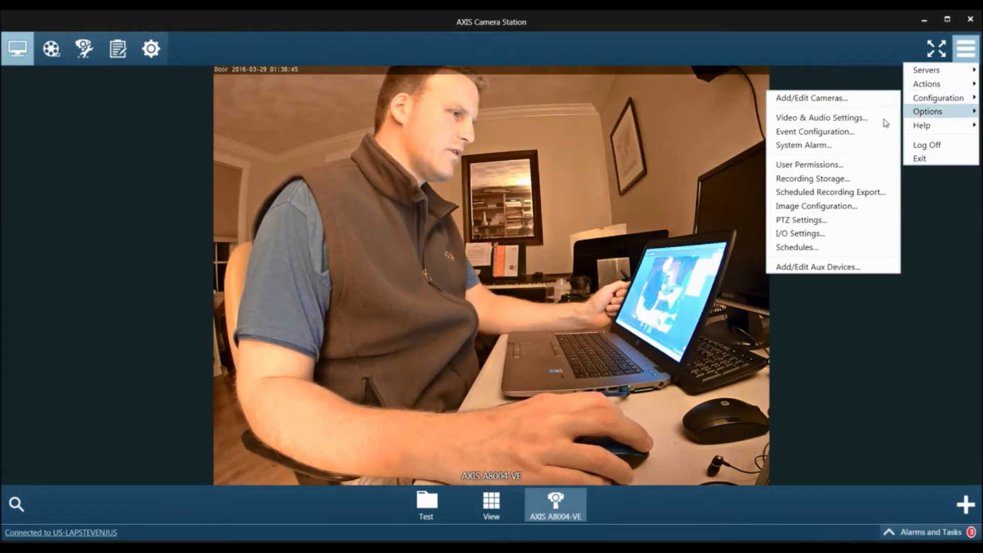
left_click(817, 132)
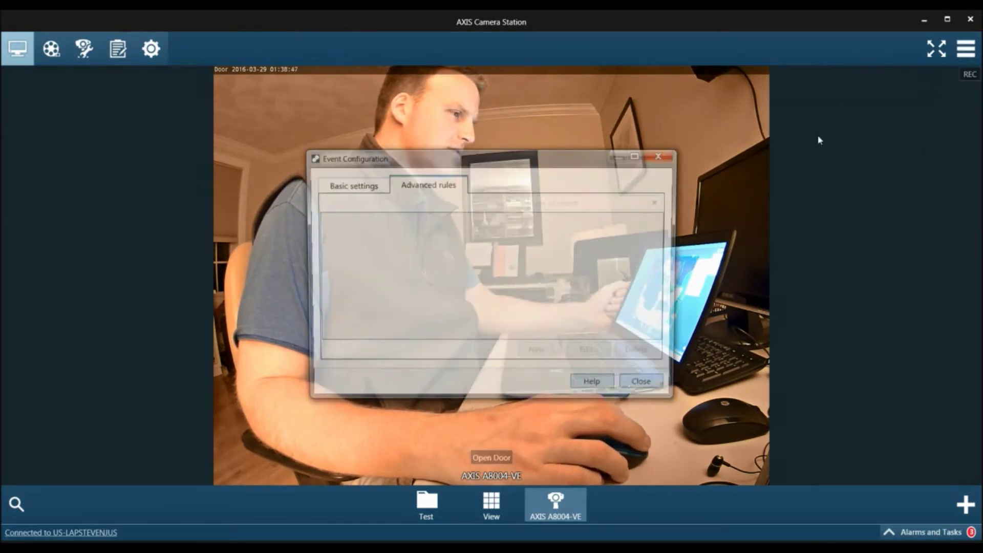
Maximize the Event Configuration window and start a new advanced rule.
left_click(638, 154)
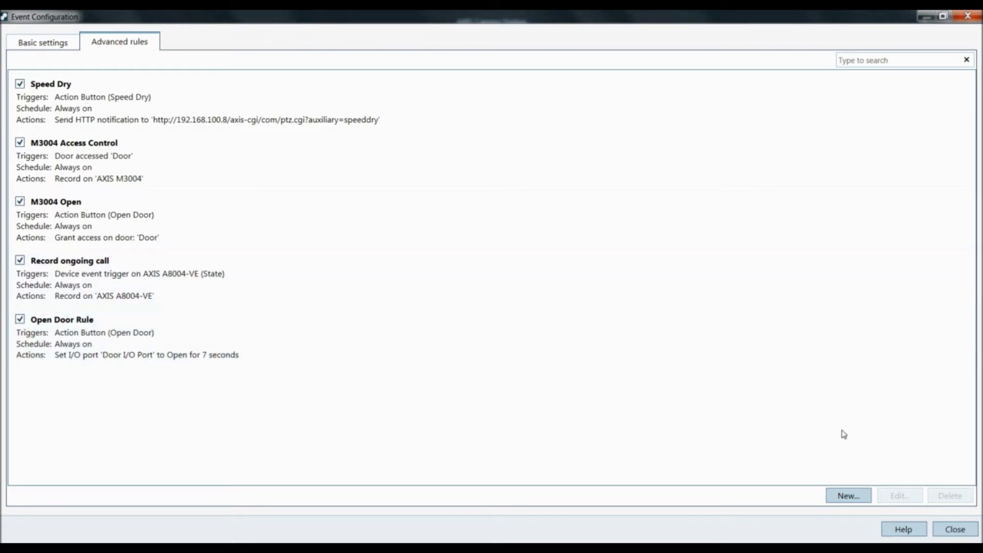
left_click(849, 495)
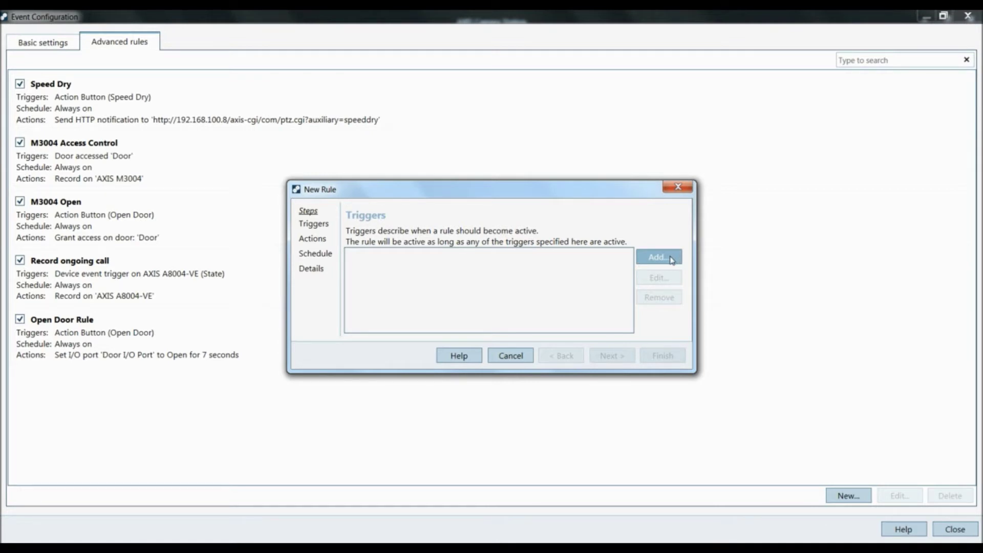
Add a device event trigger on AXIS A8004-VE: State event with CallState Calling.
left_click(669, 261)
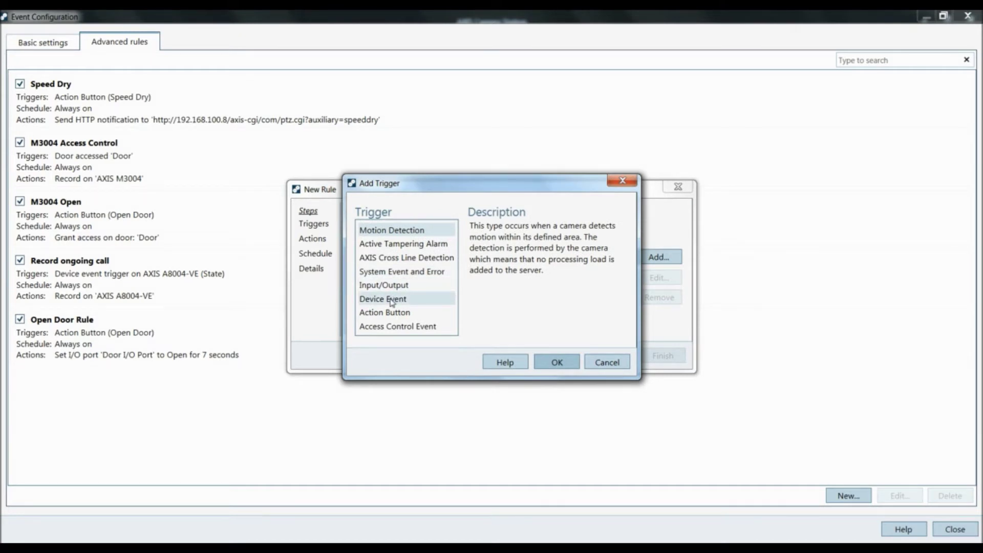
left_click(392, 303)
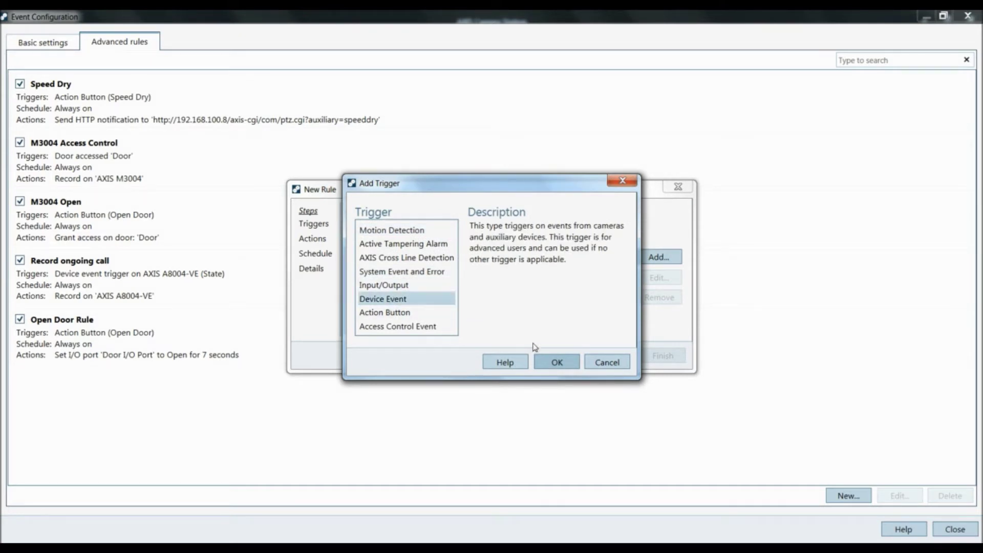
left_click(556, 362)
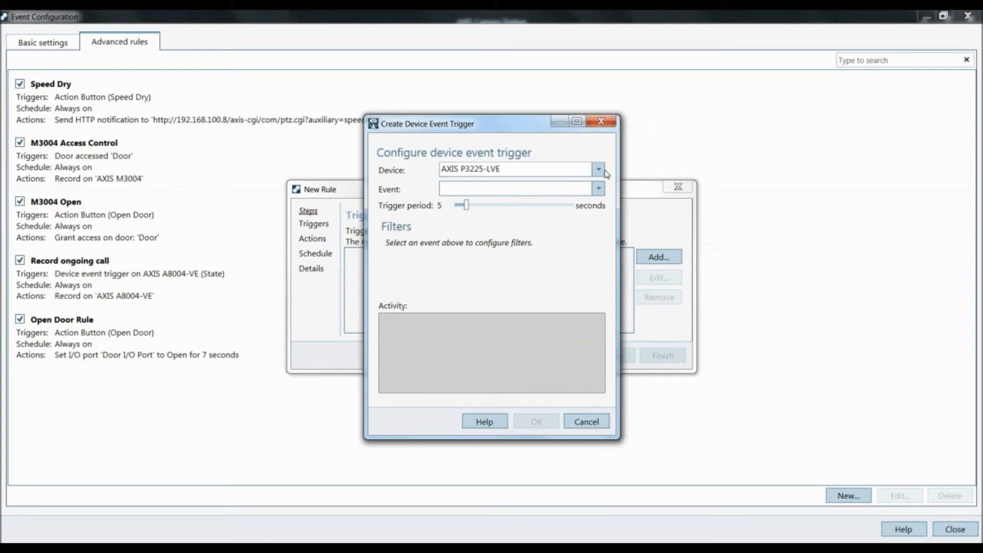
left_click(597, 169)
left_click(546, 200)
left_click(598, 190)
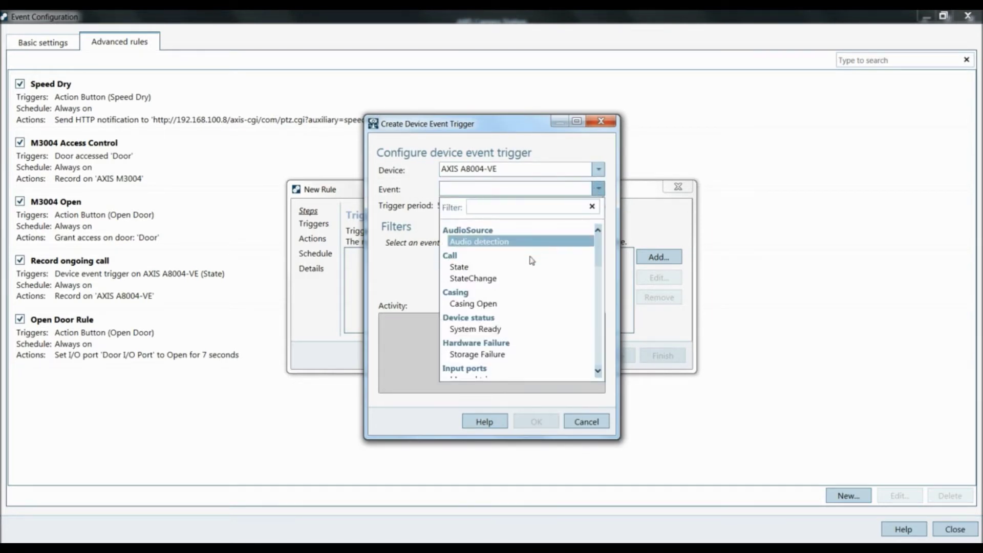
left_click(530, 266)
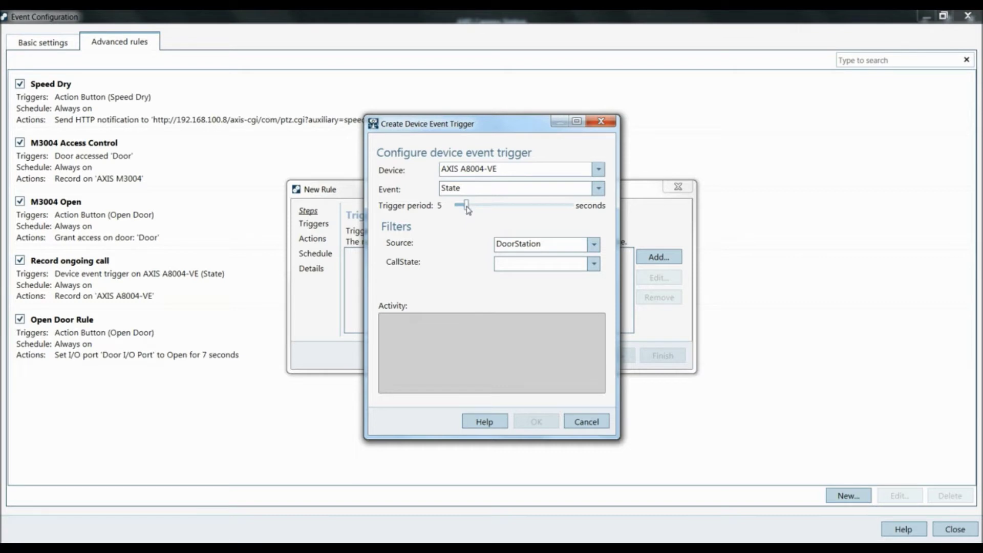
left_click(594, 264)
left_click(572, 294)
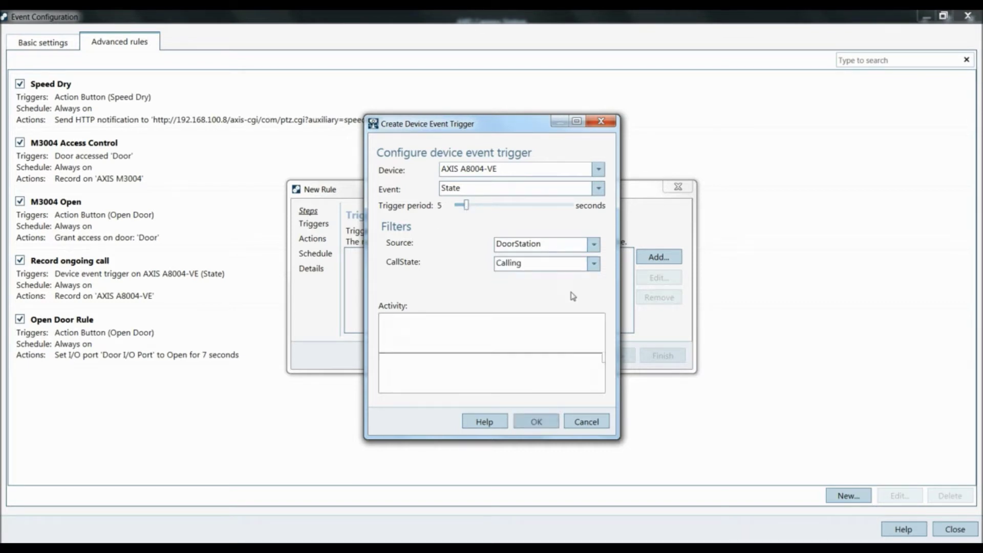
left_click(534, 421)
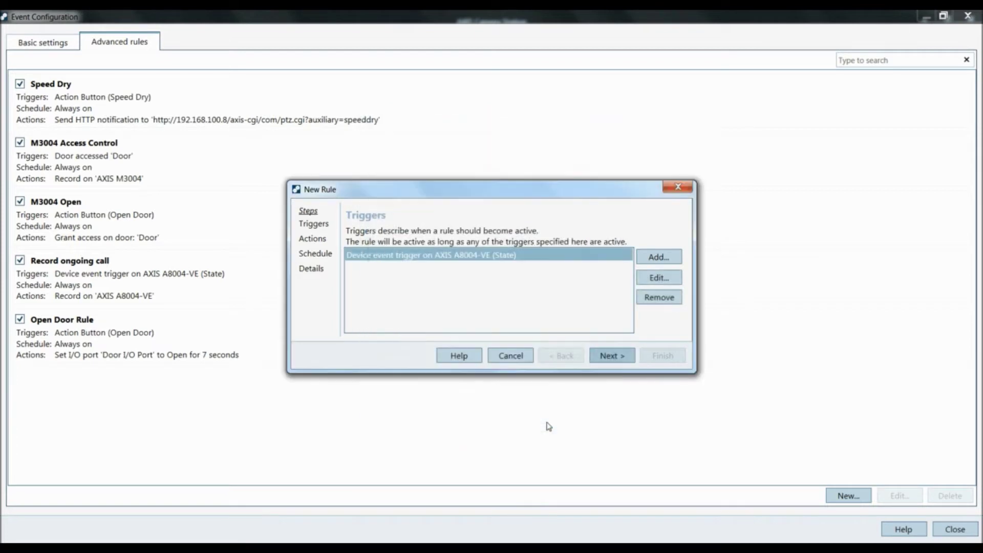
Add a live view action going to camera AXIS A8004-VE with bring-to-front enabled.
left_click(614, 355)
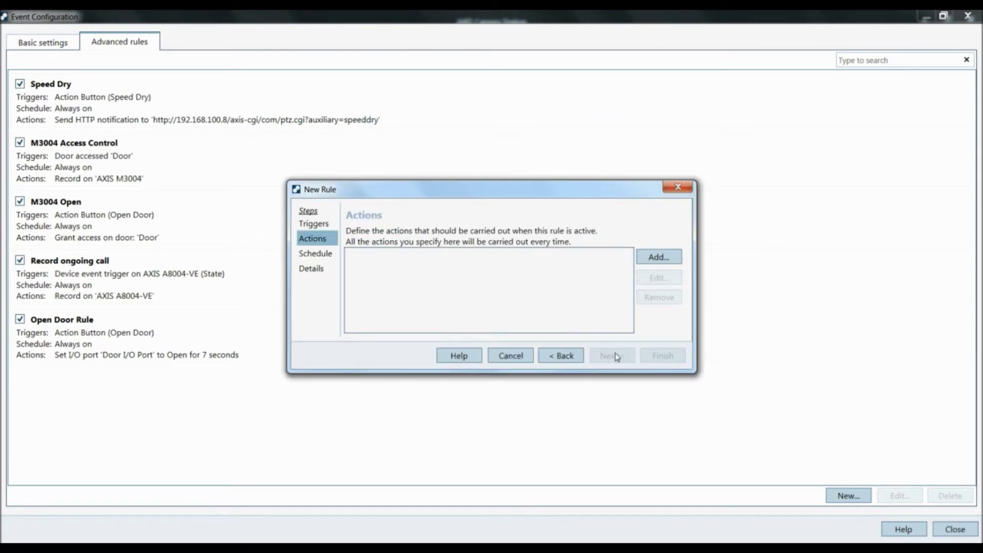
left_click(659, 256)
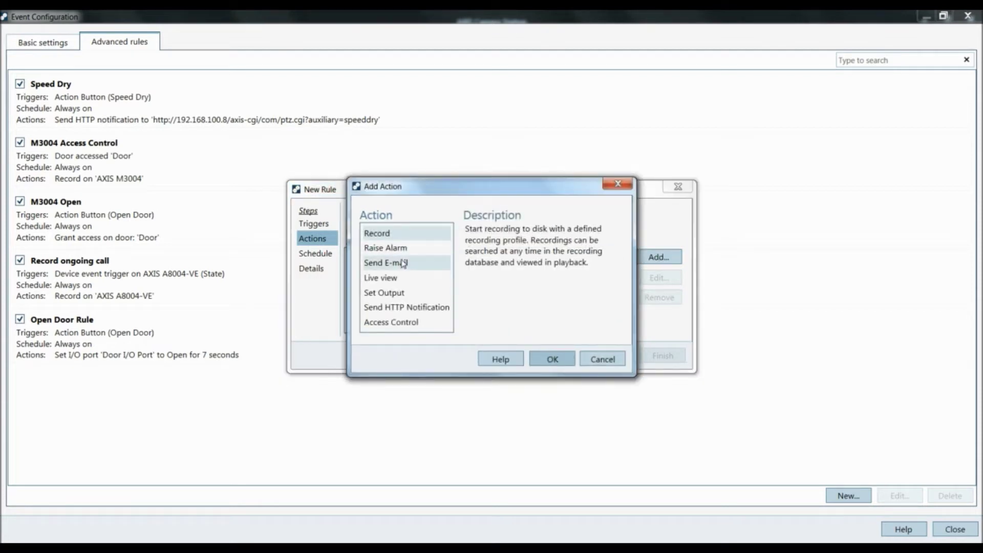
left_click(401, 280)
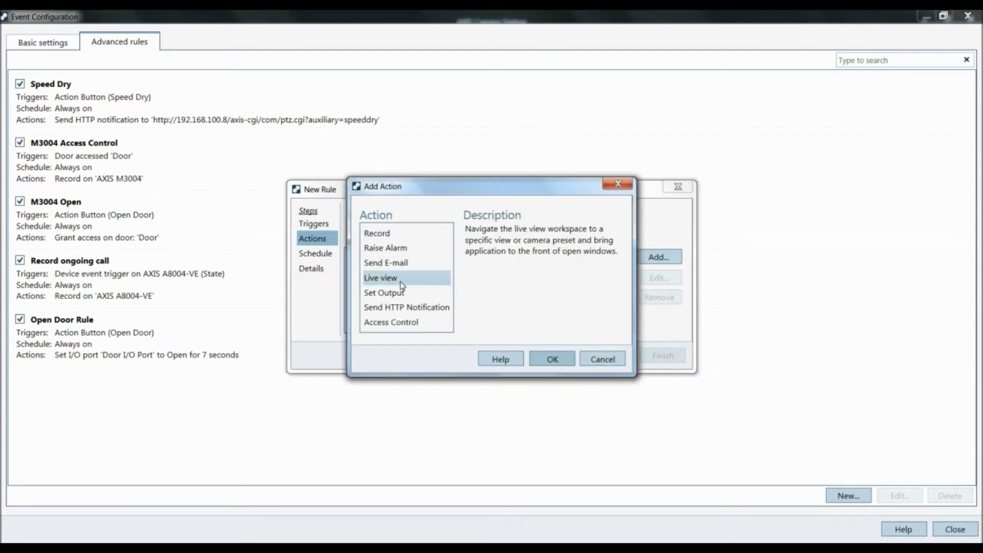
left_click(561, 361)
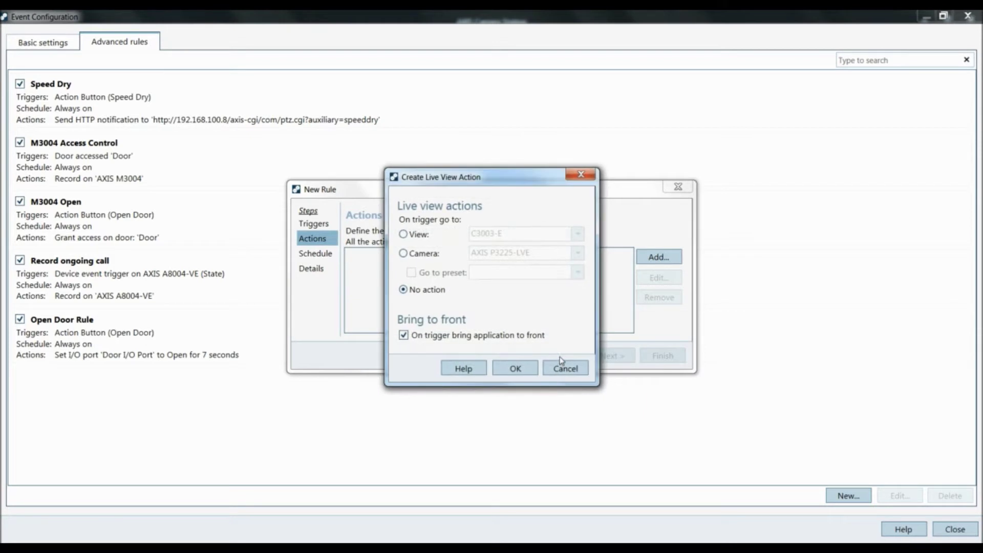
left_click(405, 255)
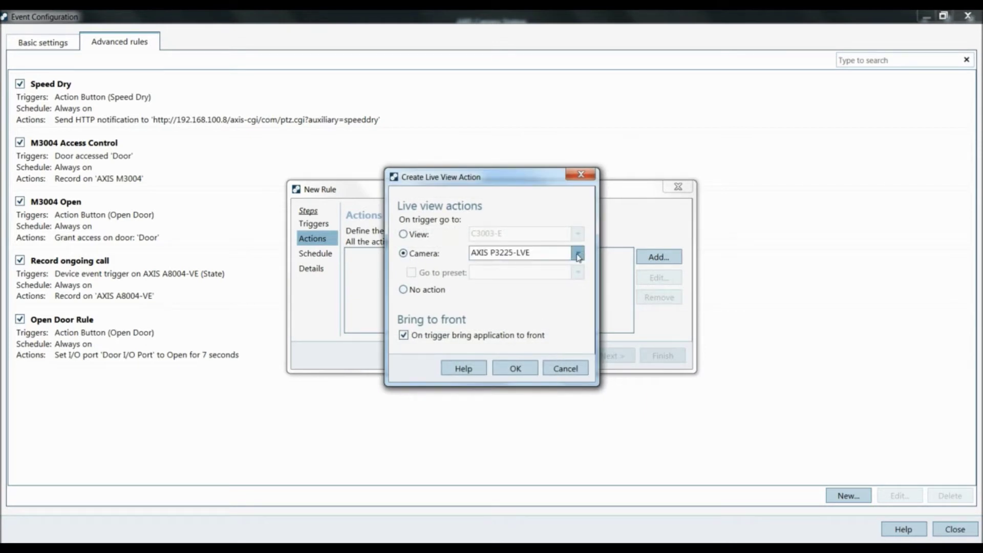
left_click(578, 252)
left_click(530, 396)
left_click(516, 369)
left_click(517, 368)
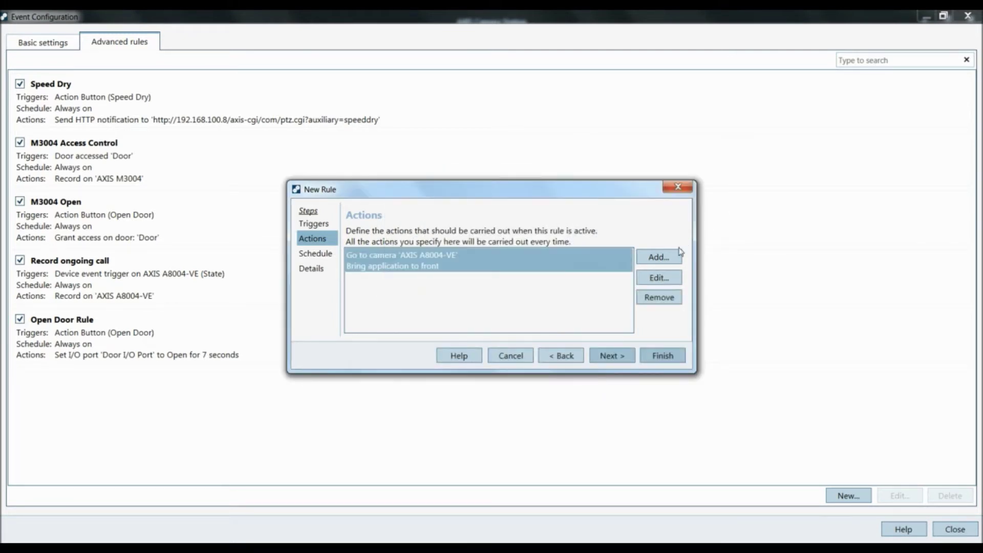
Add a Raise alarm action titled 'Answer Door'.
left_click(667, 262)
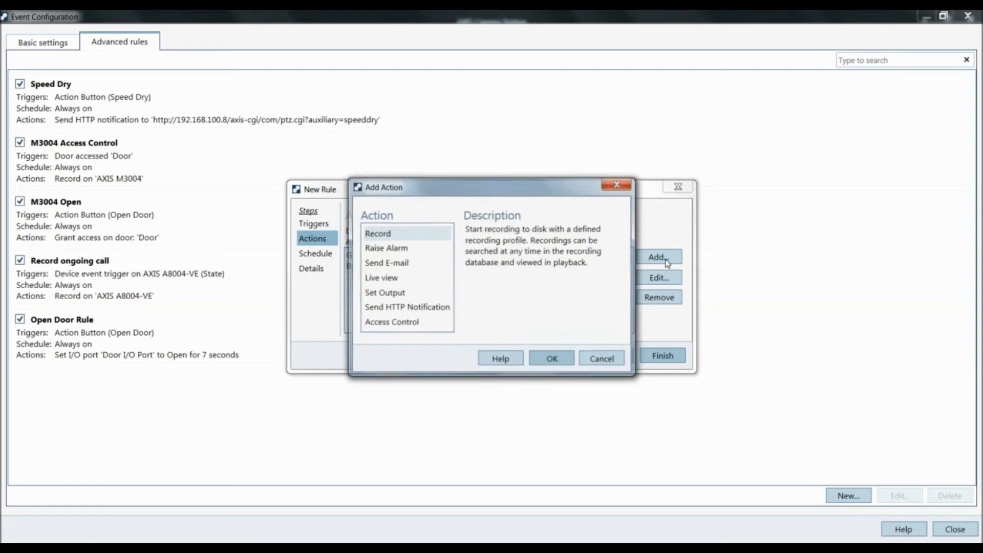
left_click(414, 247)
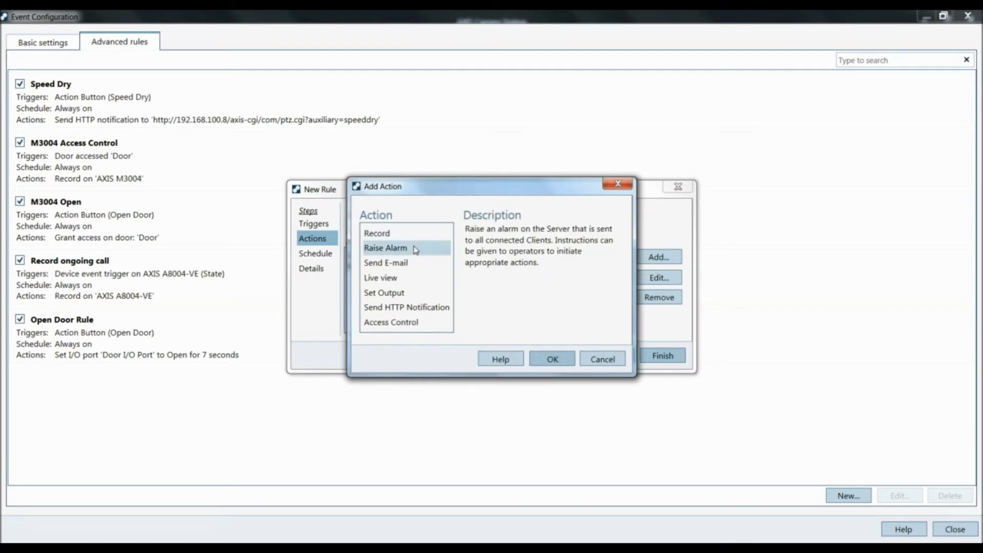
left_click(560, 362)
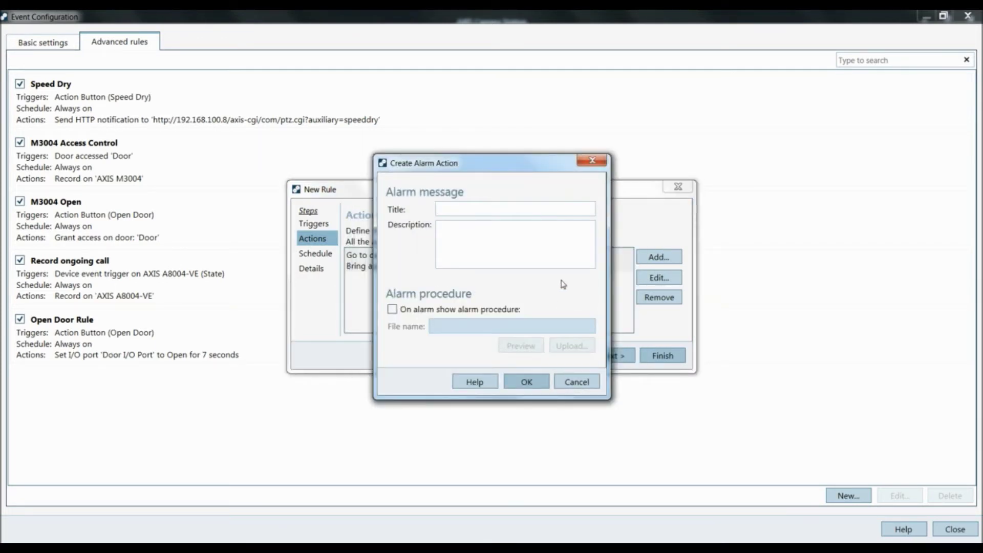
type("Answer Door")
Confirm the alarm, name the rule 'A8004-VE Rules', finish it, and close Event Configuration.
left_click(530, 382)
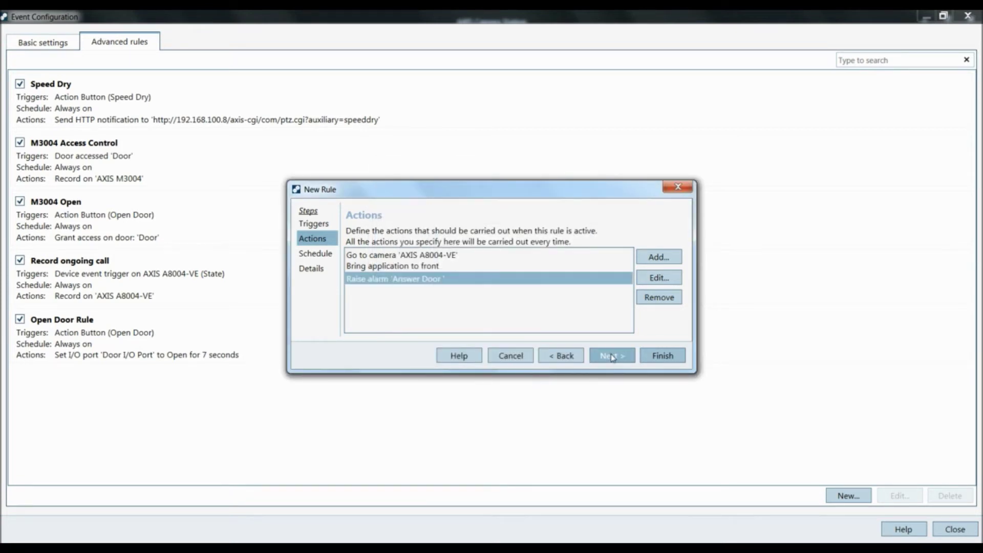
left_click(612, 357)
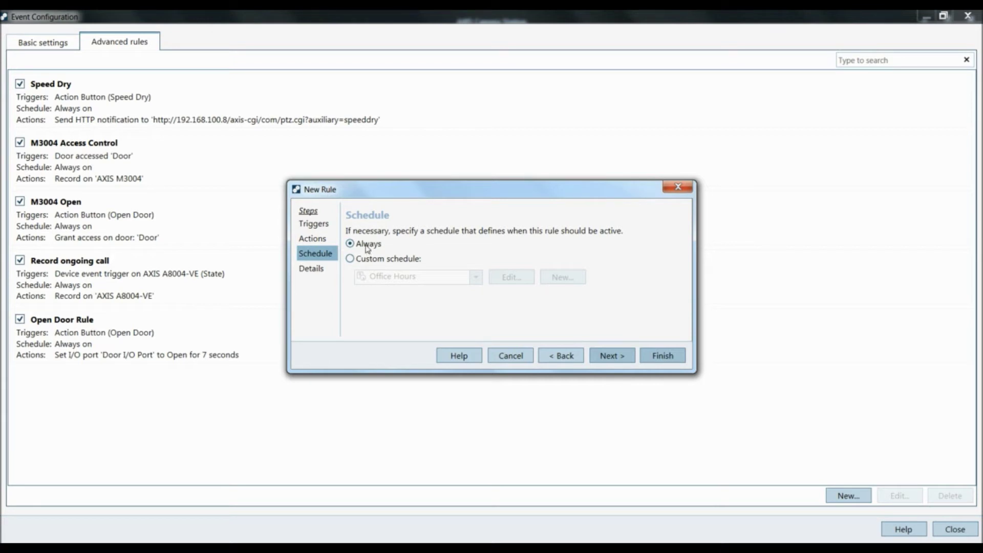
left_click(610, 356)
left_click_drag(407, 243, 348, 231)
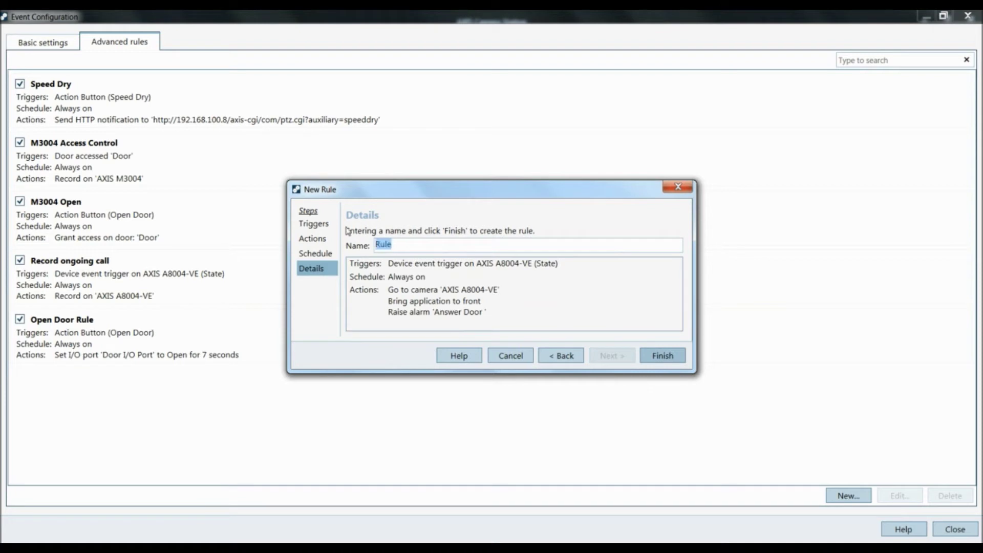
type("A8004-VE Rules")
left_click(657, 355)
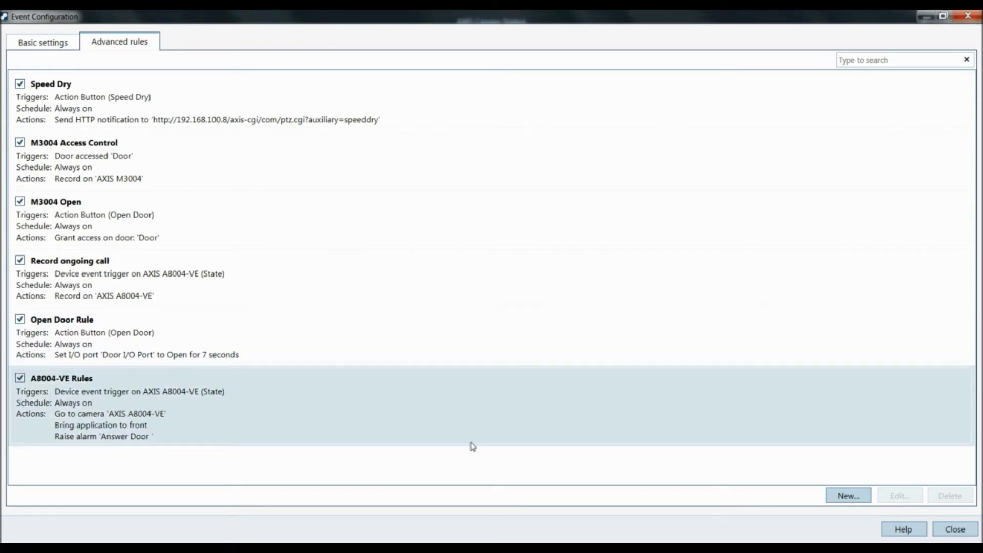
left_click(955, 529)
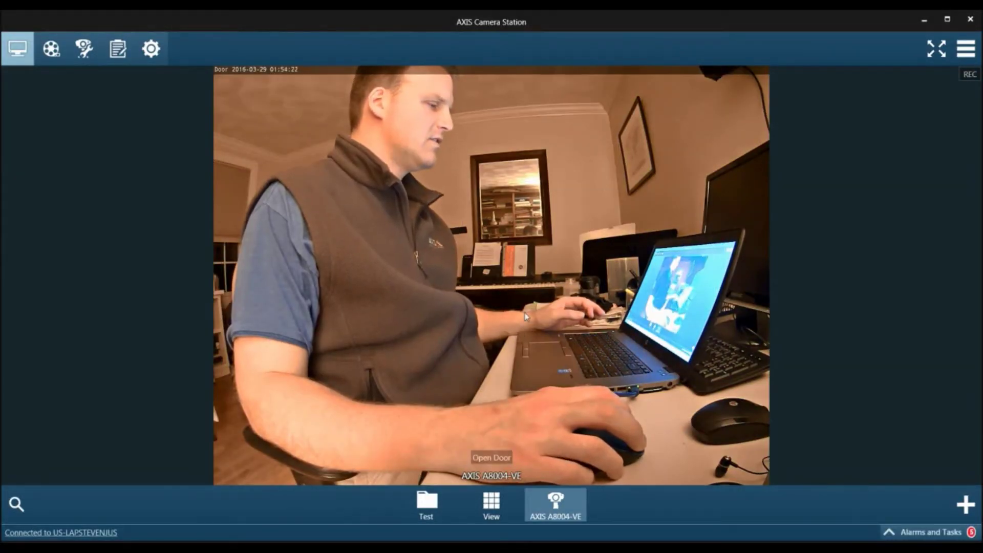
Check the Customize notifications use Incoming call.mp3 as the alarm sound and save.
left_click(151, 50)
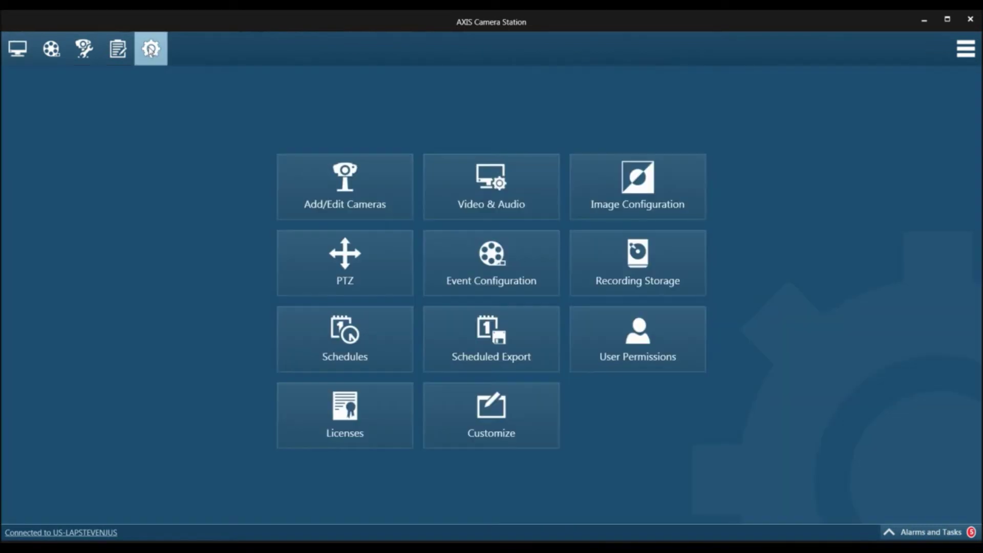
left_click(486, 440)
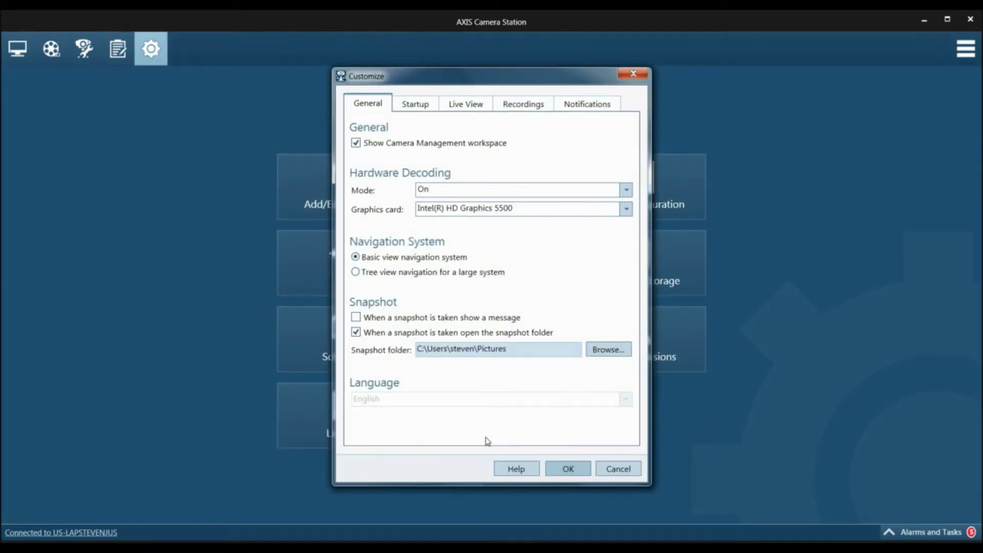
left_click(587, 107)
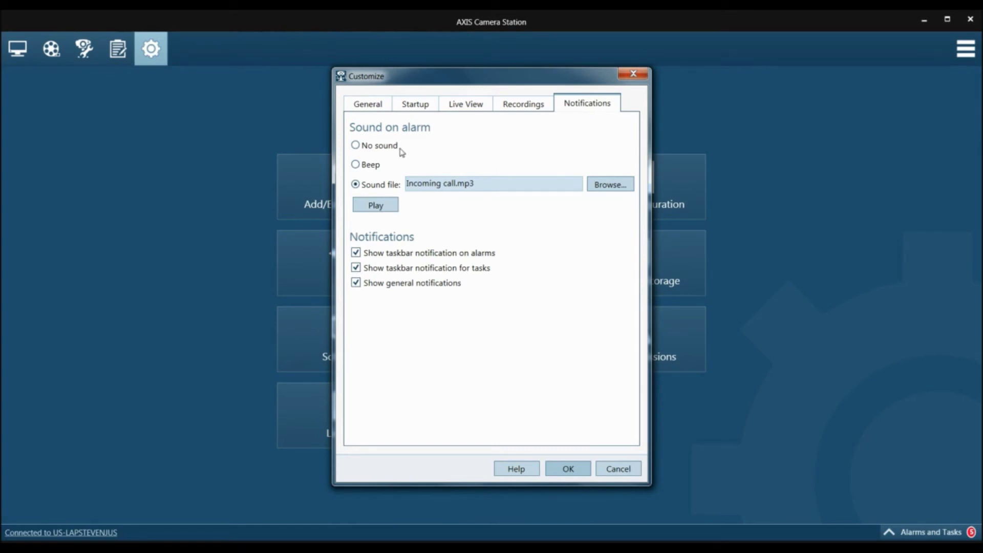
left_click(581, 469)
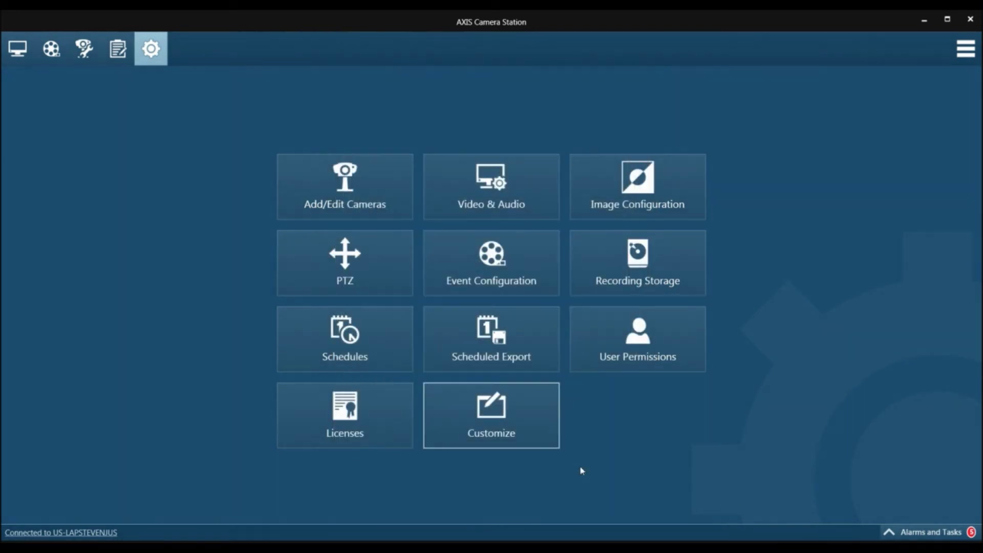
Review the AXIS A8004-VE video and audio settings without changes, then return to live view.
left_click(466, 192)
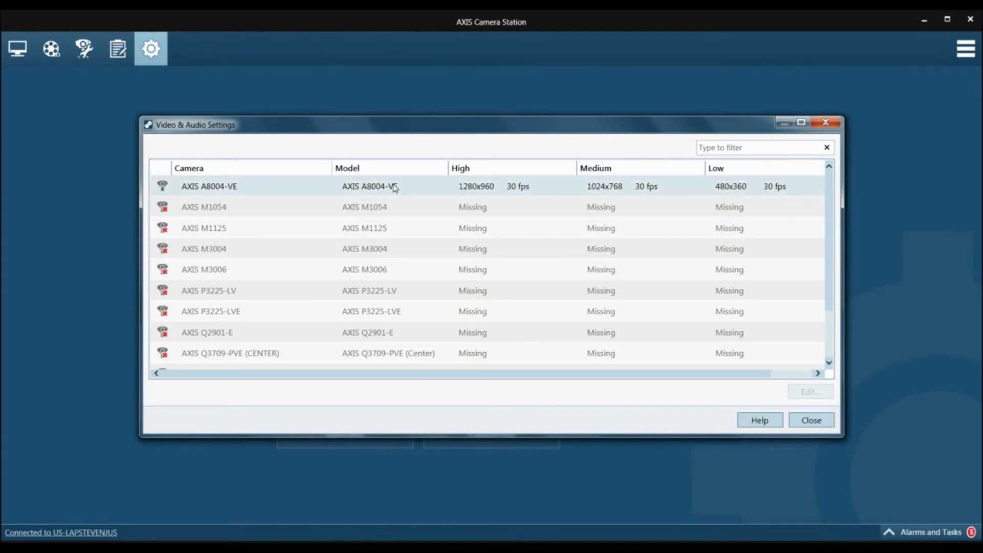
left_click(394, 187)
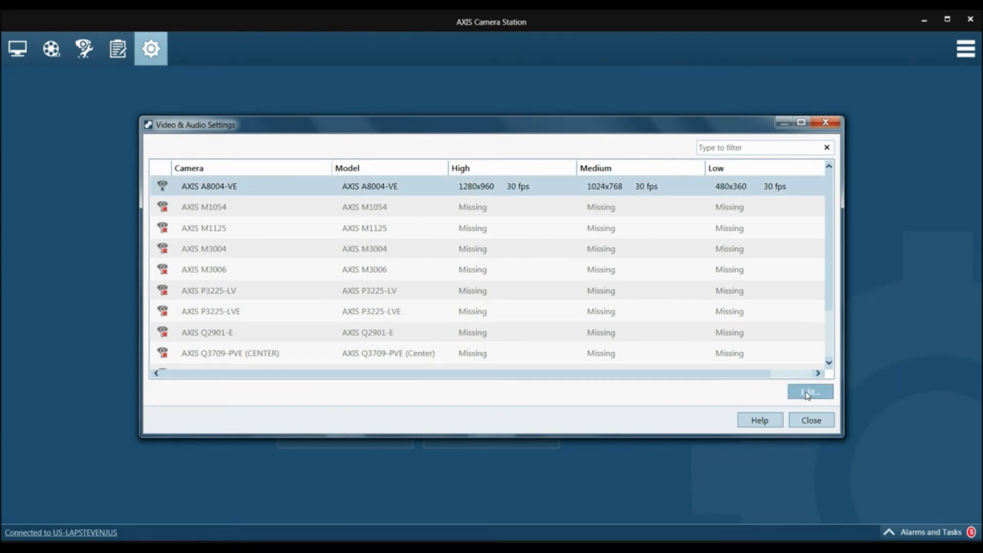
left_click(807, 394)
left_click(590, 326)
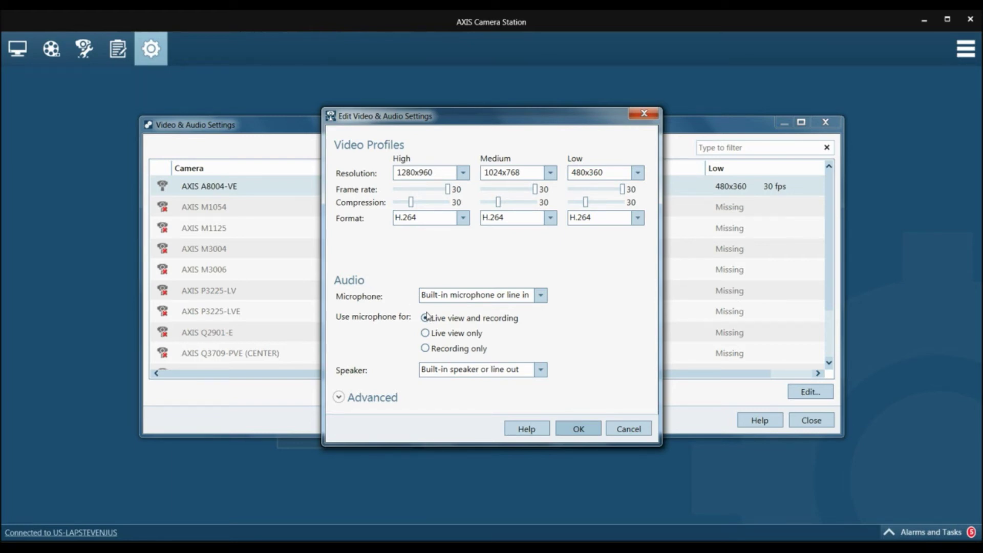
left_click(628, 429)
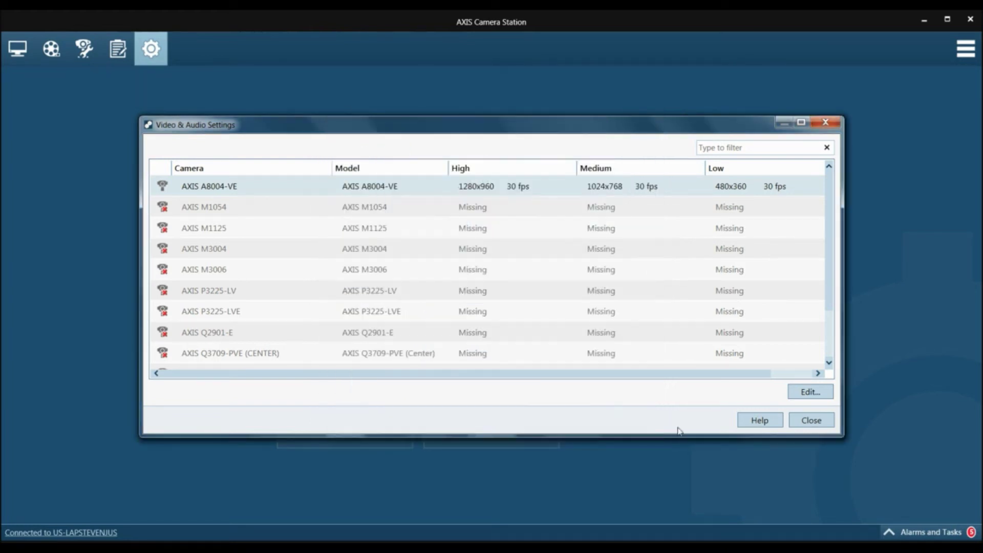
left_click(813, 424)
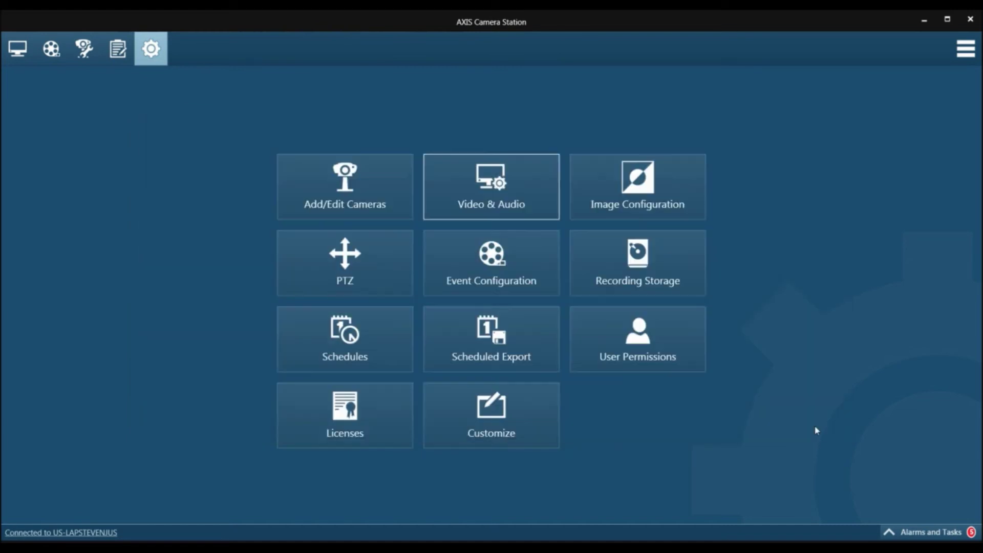
left_click(24, 50)
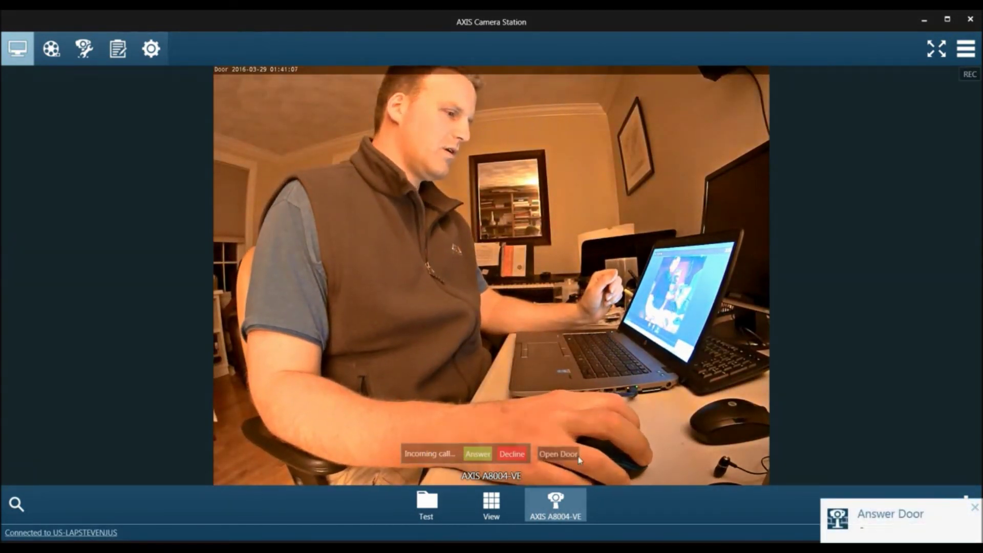
Answer the incoming AXIS A8004-VE door call in live view, then end it.
left_click(478, 454)
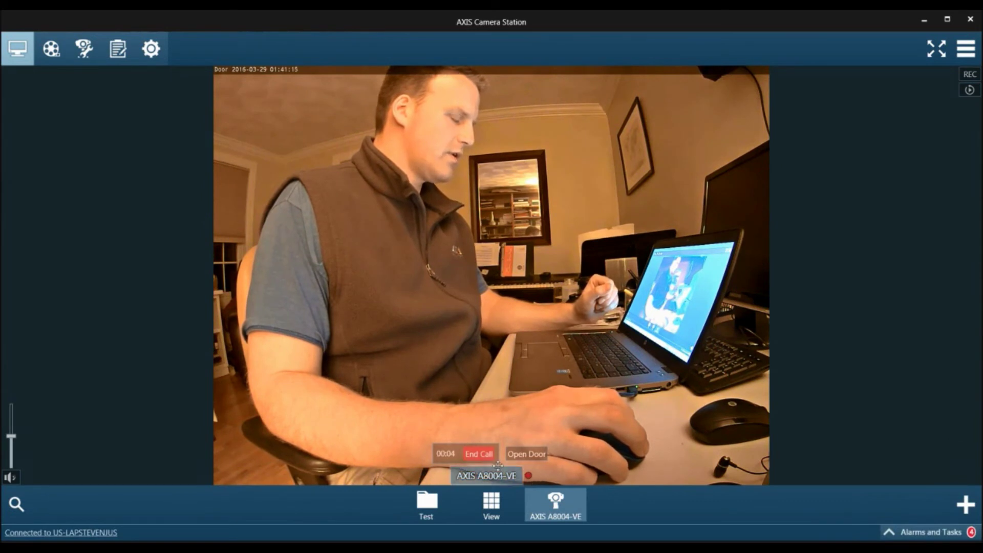
left_click(476, 455)
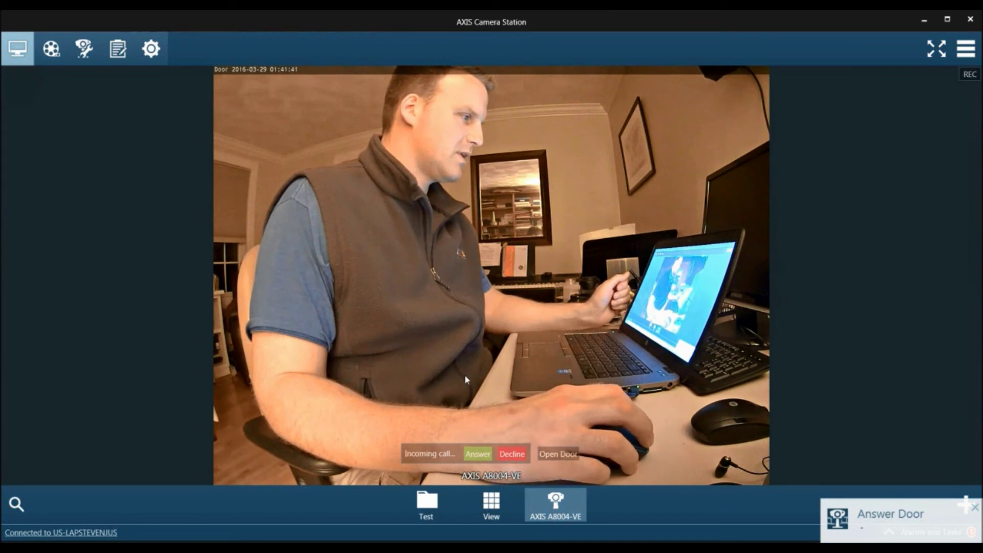
Answer the second door-station call and end it, clearing the Answer Door alarm.
left_click(484, 456)
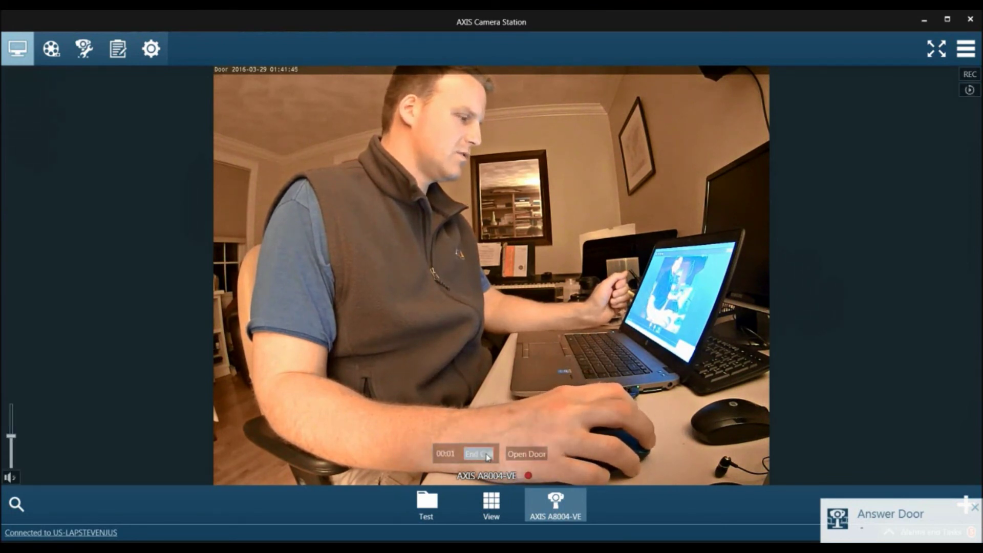
left_click(486, 455)
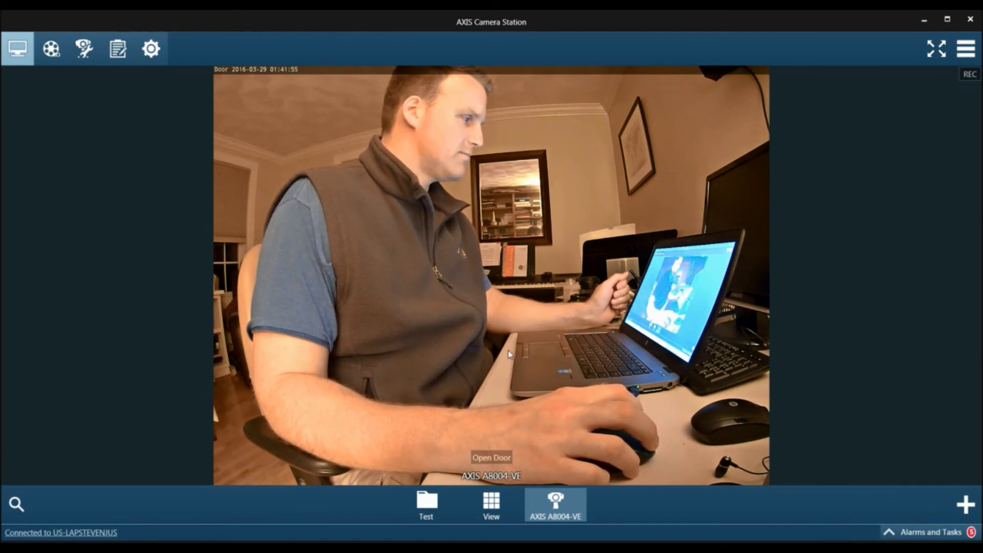
In Recordings, zoom to 9:41 PM on 28 March, enlarge the video, and place the playhead on the call.
left_click(49, 51)
scroll(927, 344, "up", 5)
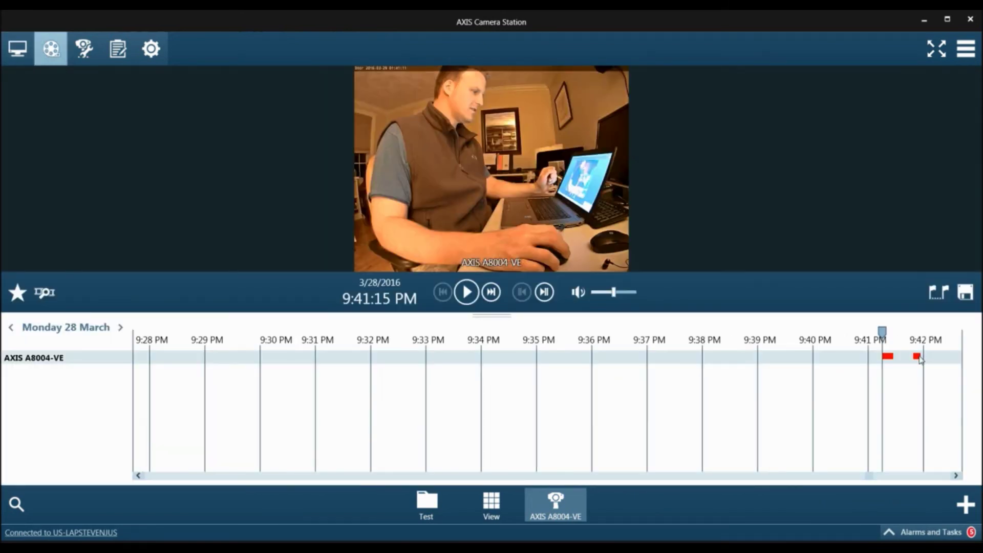
left_click(956, 476)
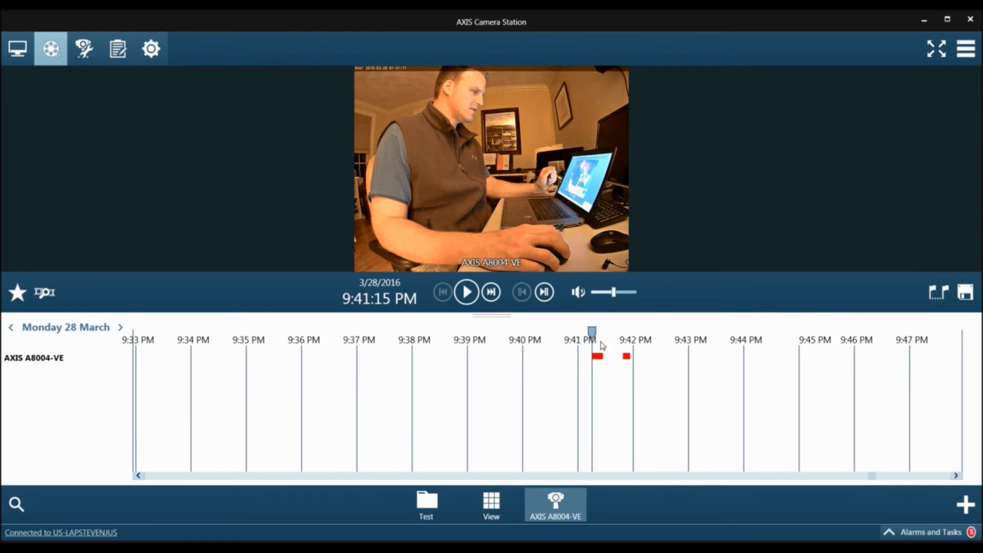
scroll(609, 378, "up", 3)
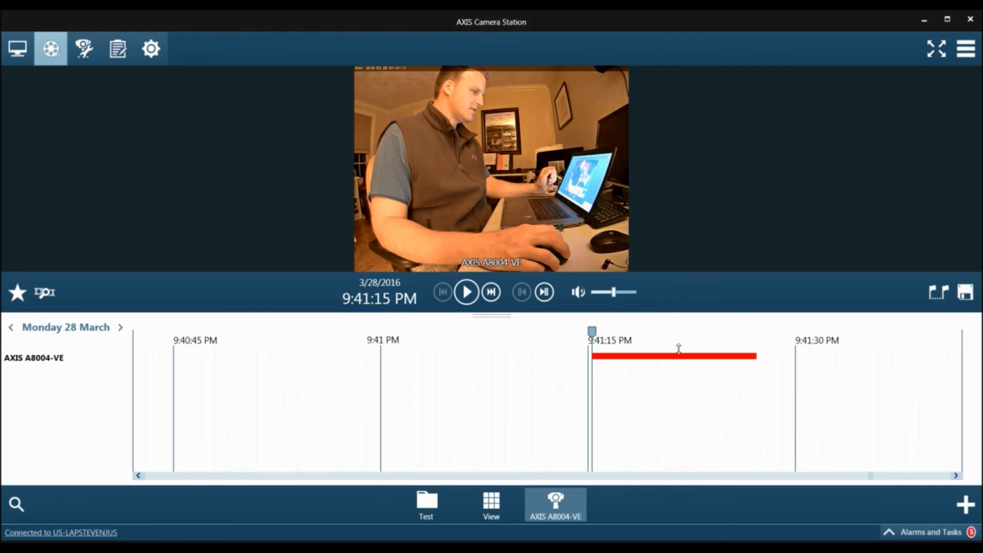
left_click_drag(678, 348, 680, 370)
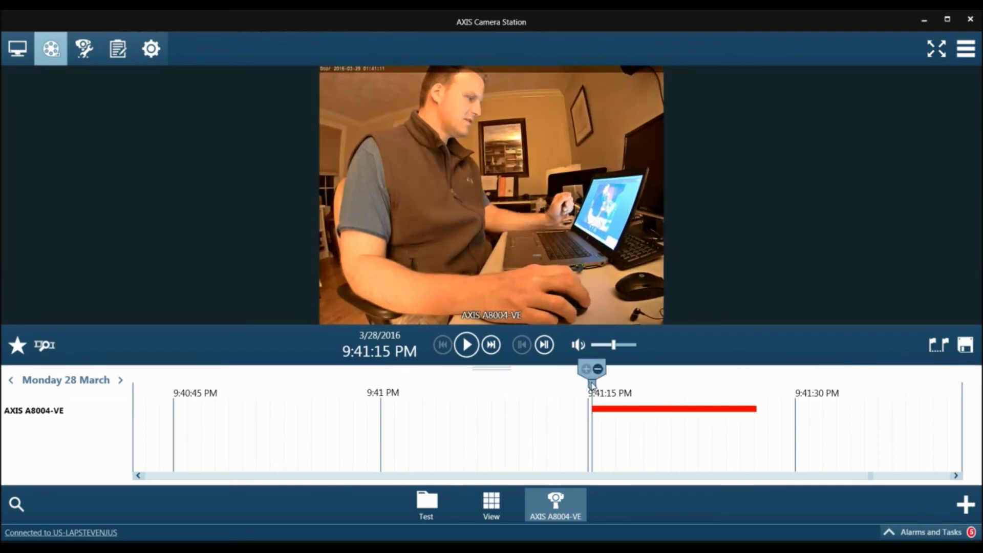
left_click_drag(592, 385, 722, 403)
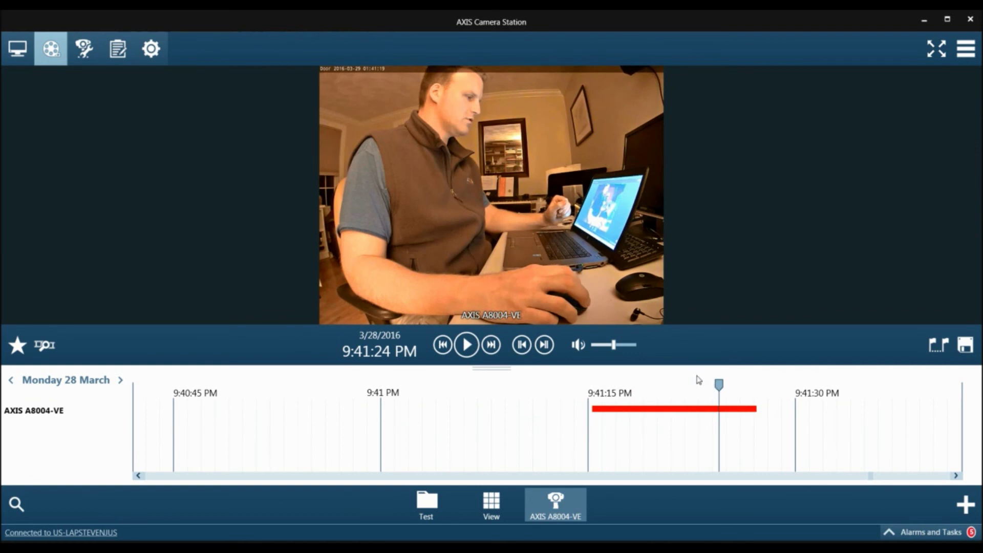
Set export markers around the call recording, from about 9:41:15 to 9:41:26 PM.
left_click(944, 350)
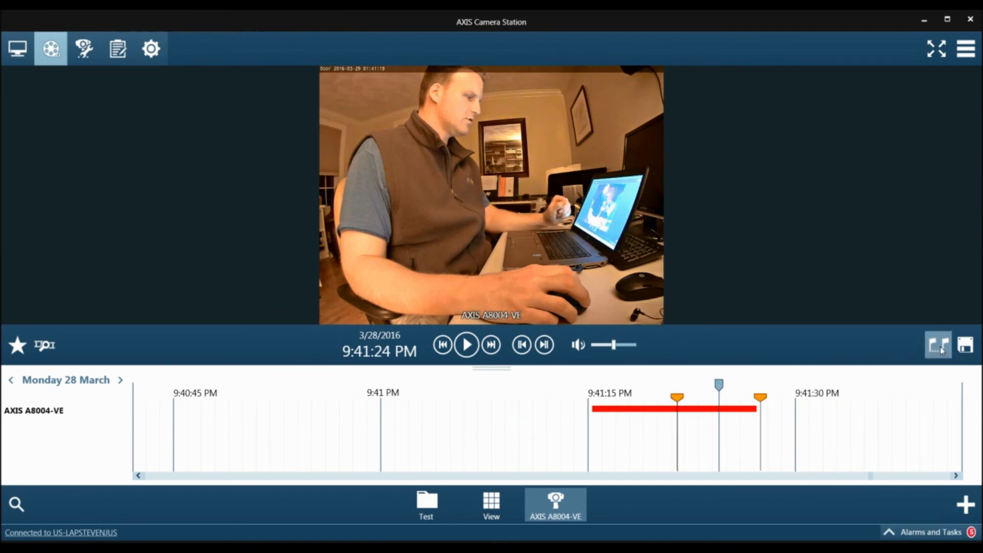
left_click_drag(758, 401, 752, 401)
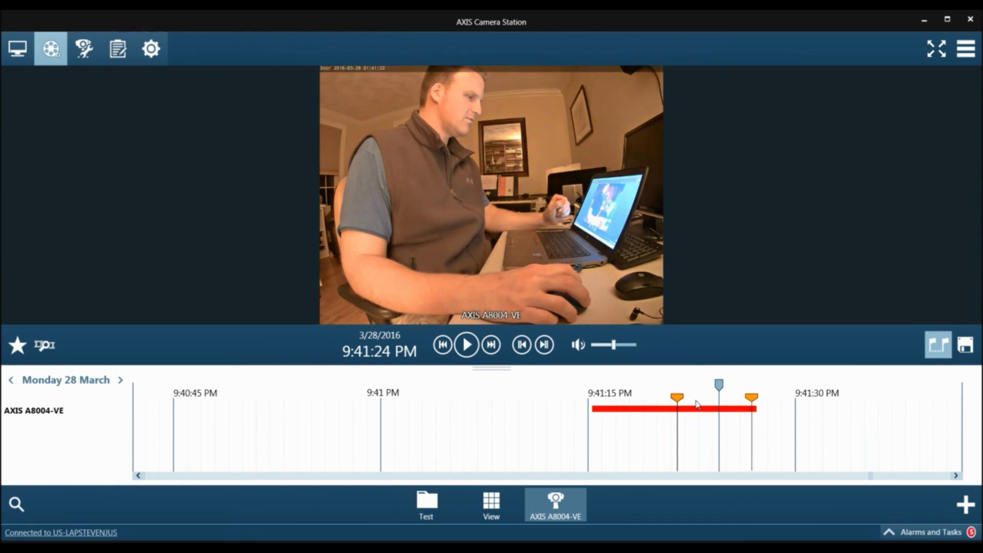
left_click_drag(682, 404, 609, 404)
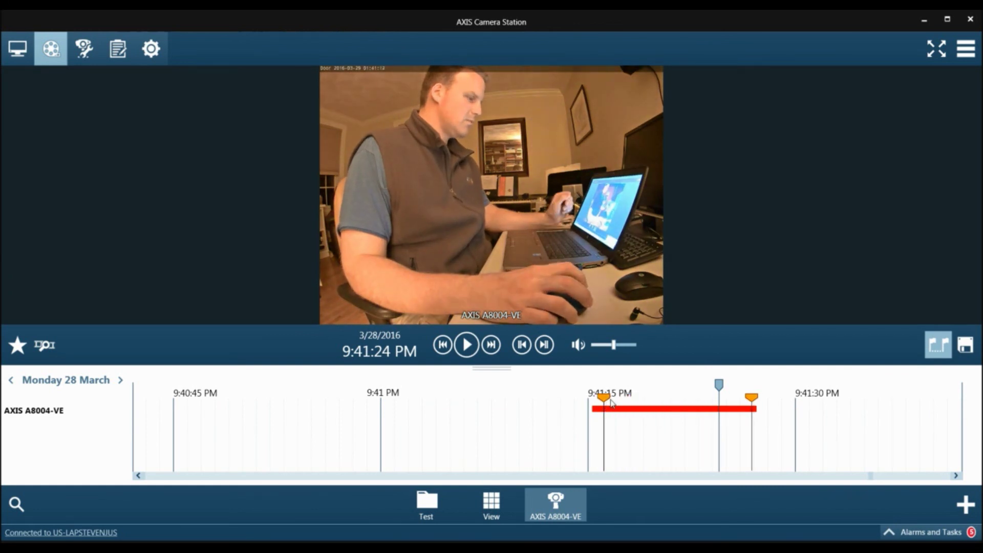
Export the marked 11-second clip to the Desktop and close the finished export window.
left_click(972, 350)
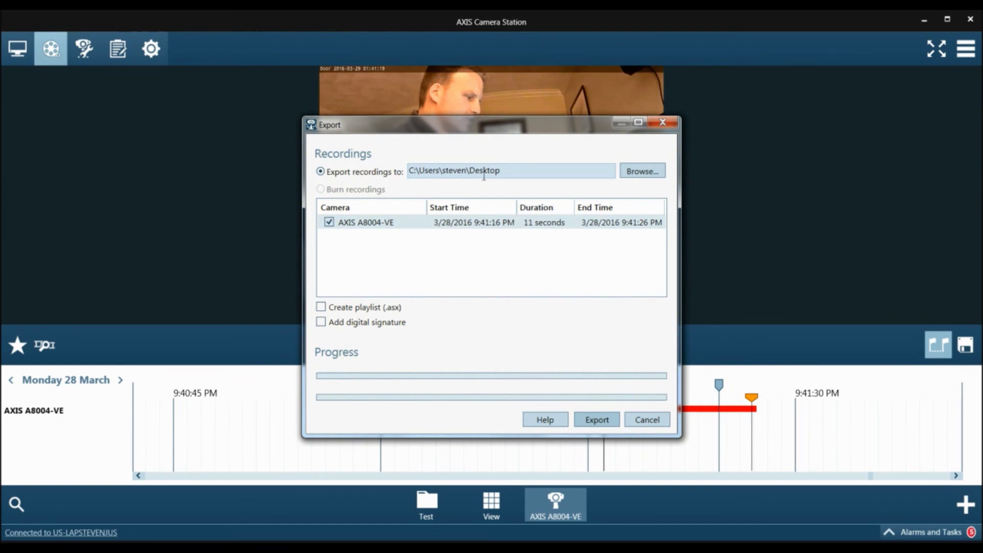
left_click(590, 420)
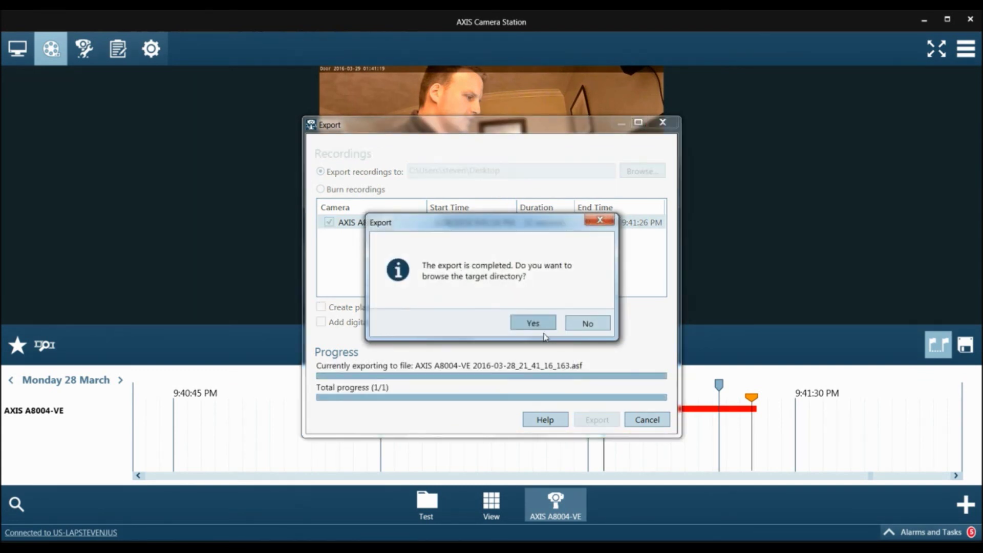
left_click(540, 327)
left_click(582, 324)
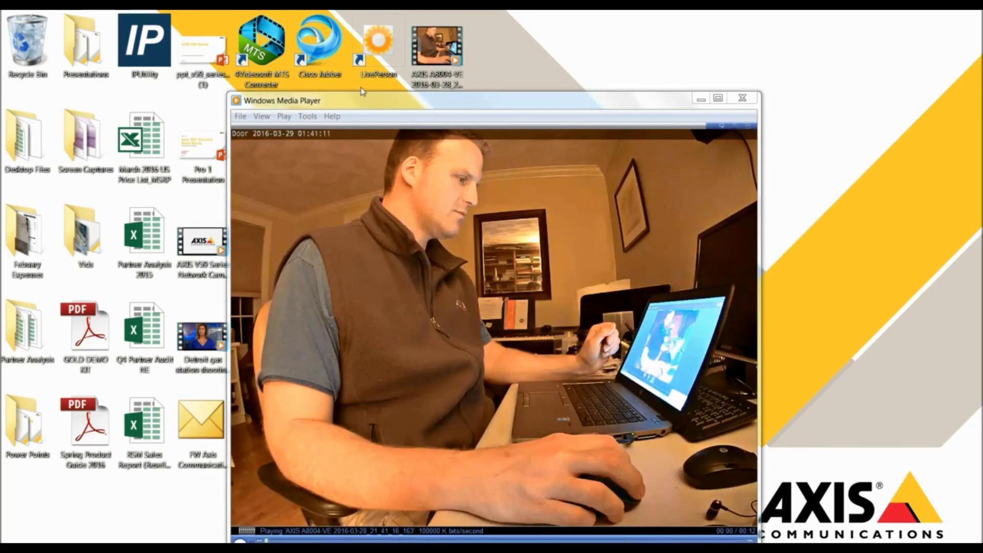
Maximize Windows Media Player to watch the exported A8004-VE .asf clip full screen.
left_click(718, 98)
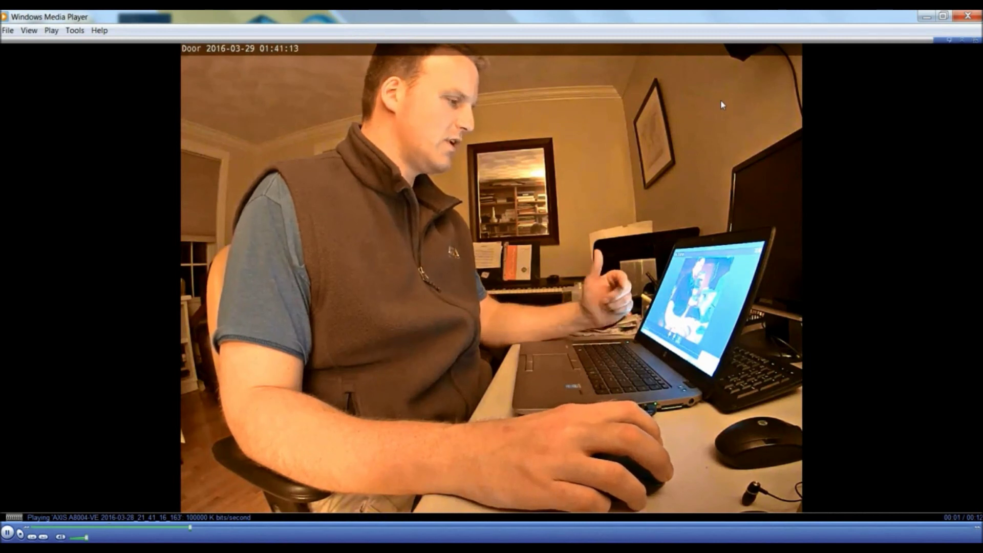